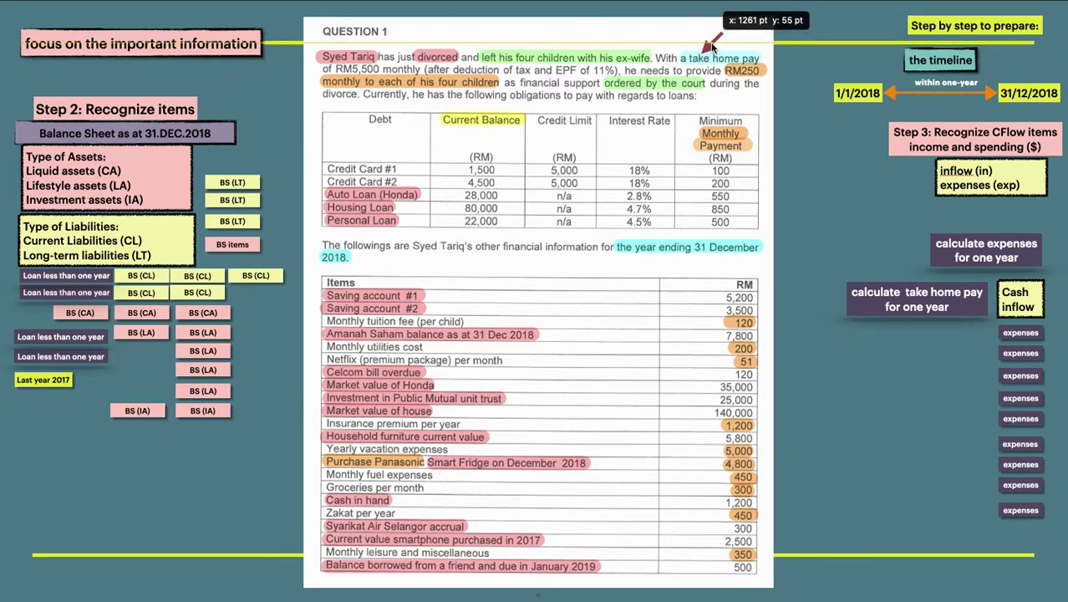
- Label take home pay 'Cash inflow' with a 'calculate take home pay for one year' note; tag RM250 child support 'expenses'
left_click_drag(712, 46, 720, 40)
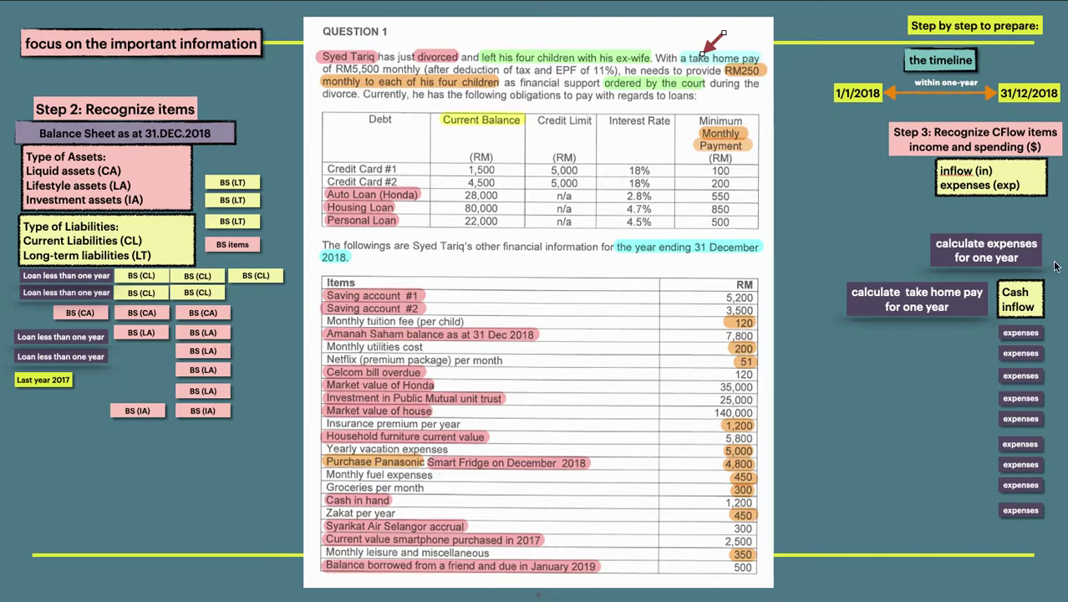
mouse_move(1031, 300)
left_mouse_down()
mouse_move(926, 298)
mouse_move(926, 215)
mouse_move(899, 41)
mouse_move(761, 36)
left_mouse_up()
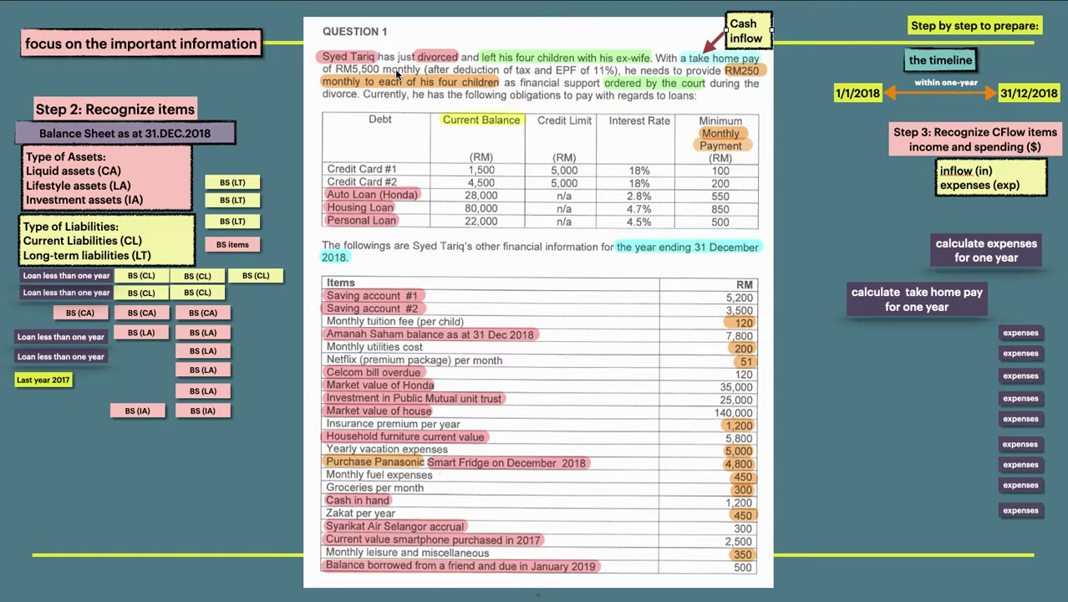
mouse_move(997, 253)
left_mouse_down()
mouse_move(473, 192)
mouse_move(615, 18)
mouse_move(779, 63)
mouse_move(978, 251)
left_mouse_up()
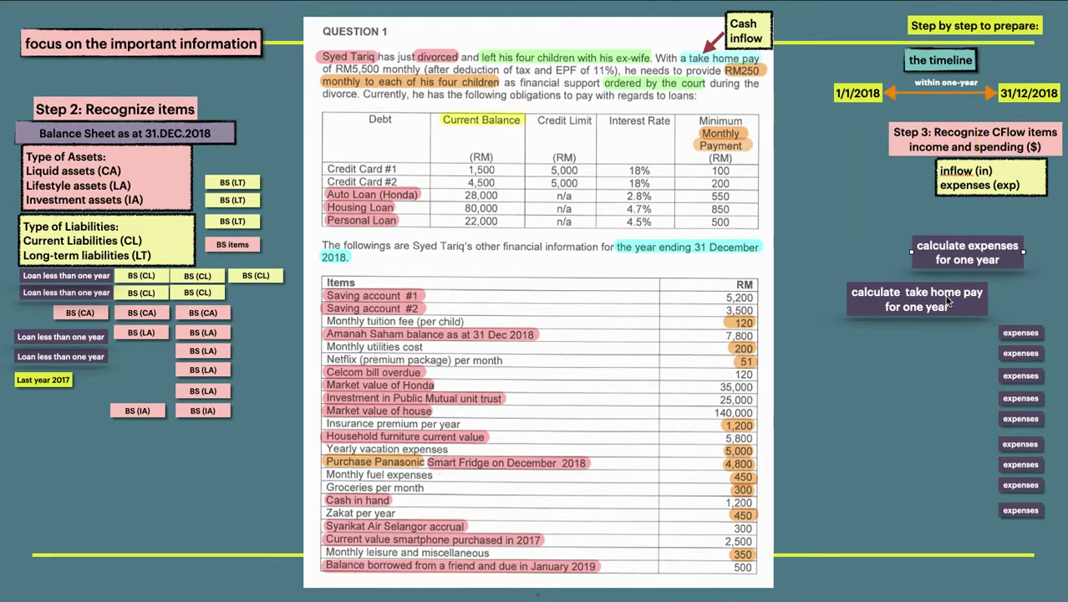
left_click_drag(936, 293, 658, 32)
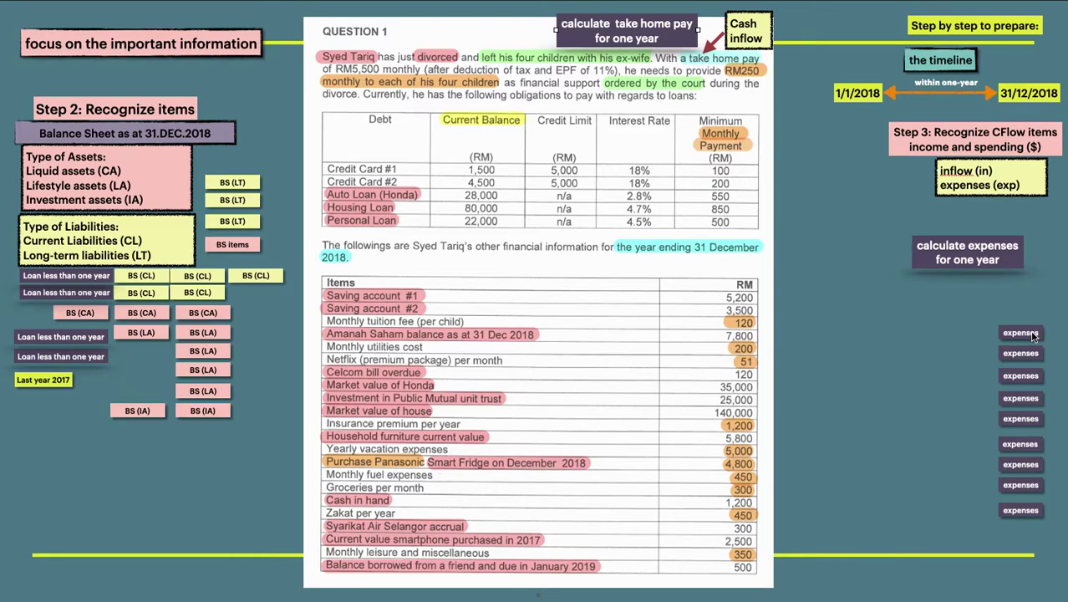
left_click_drag(1033, 335, 797, 74)
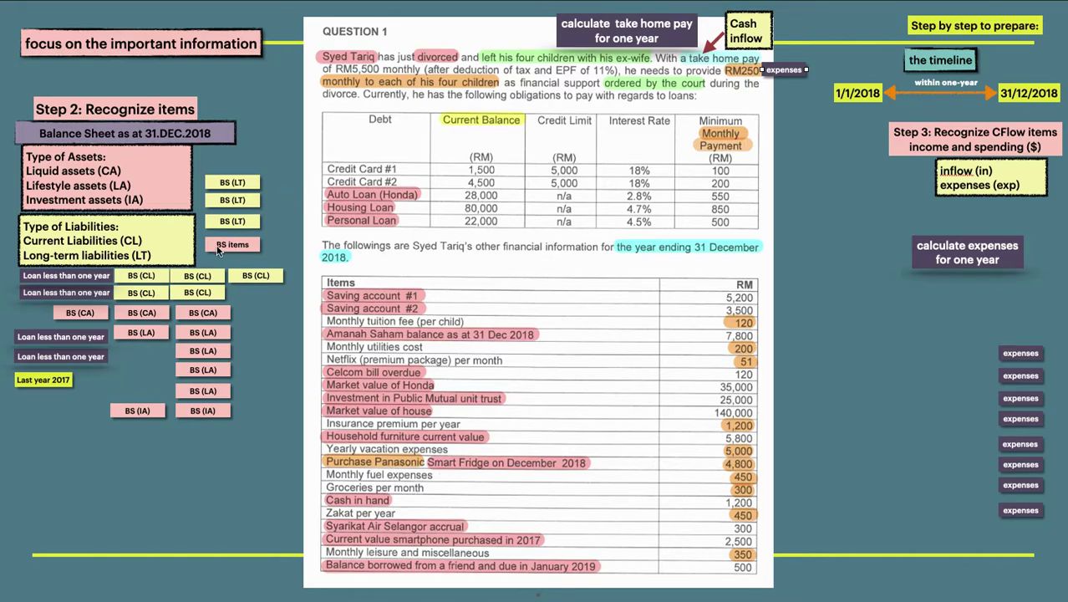
- Mark the Debt table 'BS items', tag Monthly Payment 'expenses', and place a 'Loan less than one year' label
left_click_drag(232, 241, 368, 135)
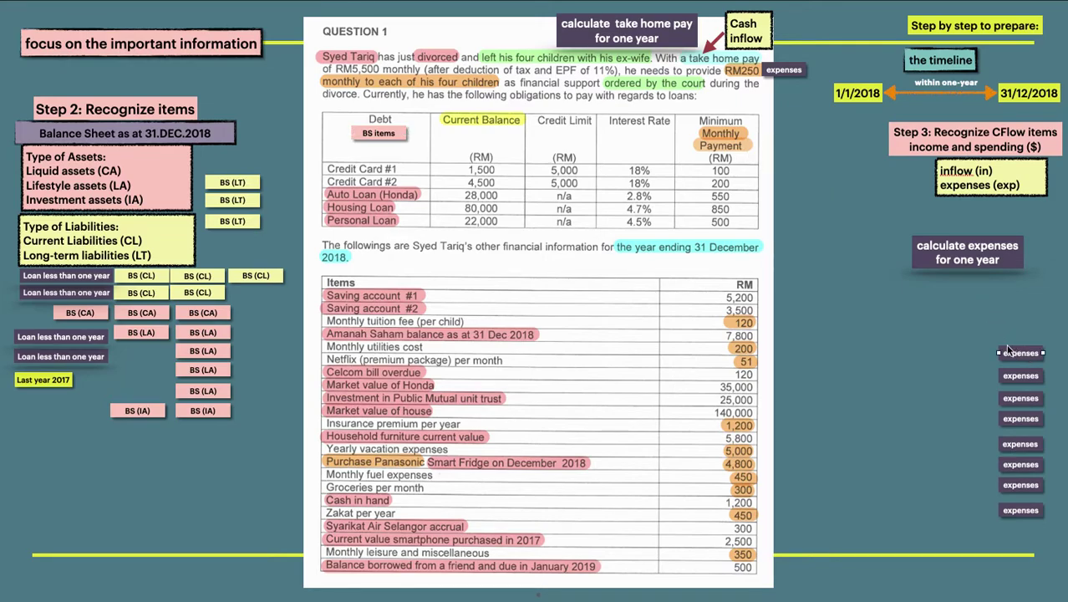
left_click_drag(1011, 343, 776, 161)
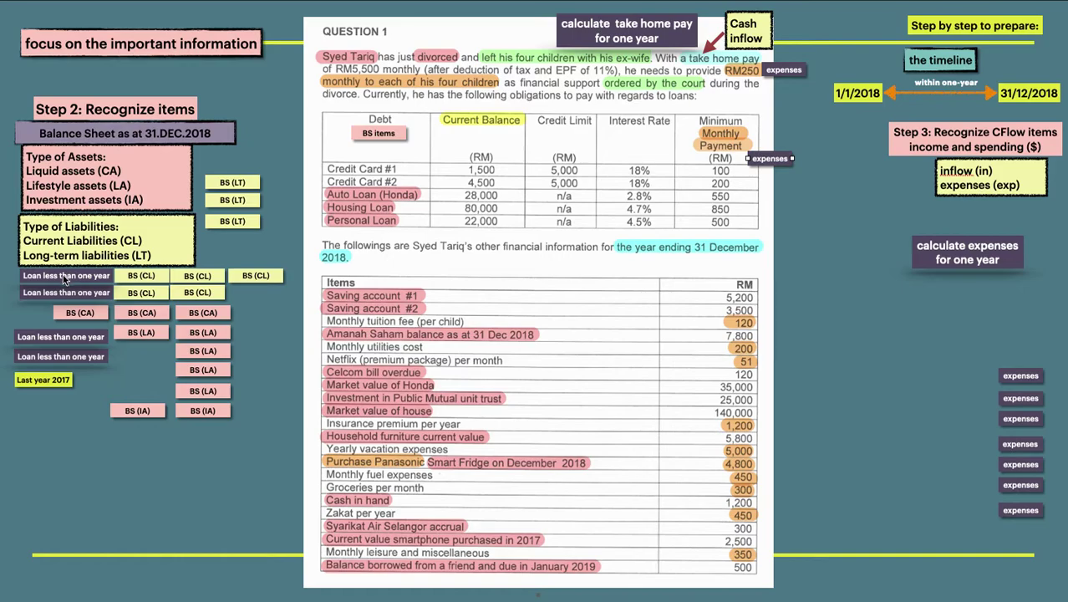
left_click_drag(66, 279, 284, 157)
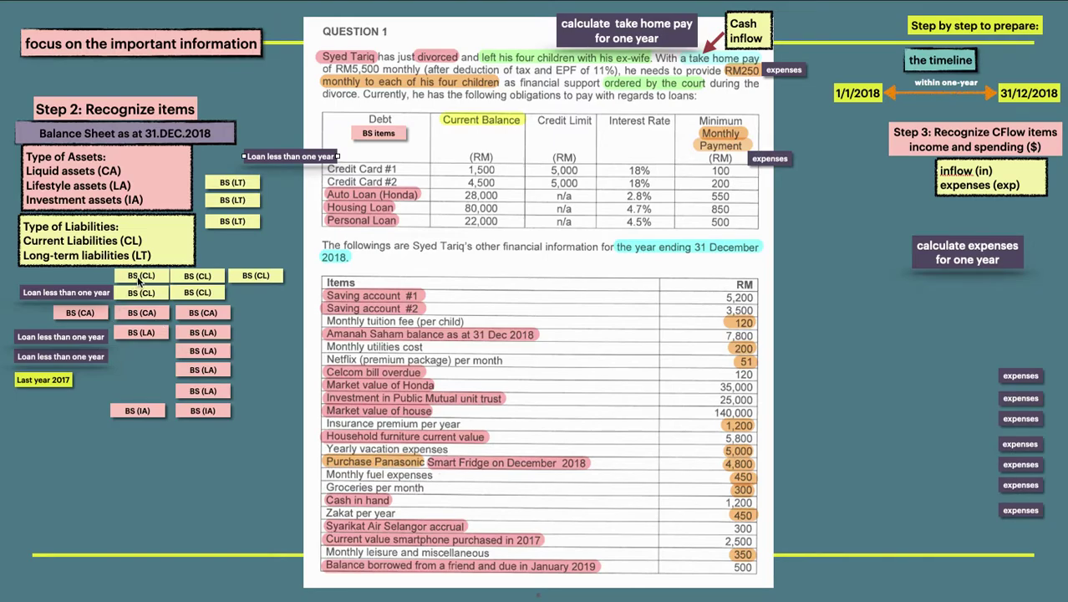
- Tag Credit Card #1 and #2 as 'BS (CL)' under 'Loan less than one year', and Auto Loan 'BS (LT)'
left_click_drag(139, 281, 292, 174)
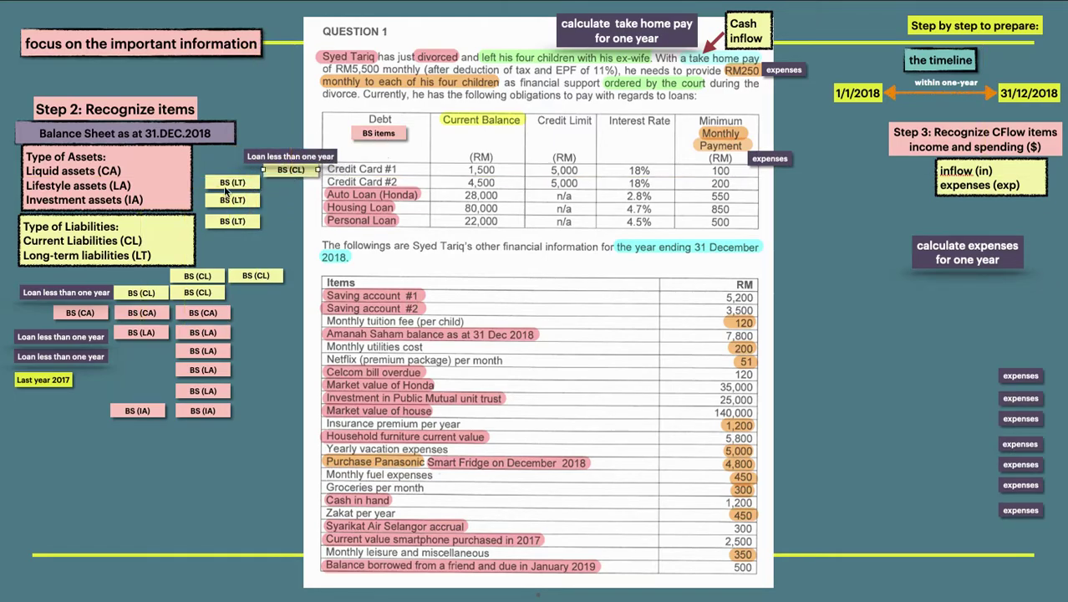
left_click_drag(225, 190, 242, 251)
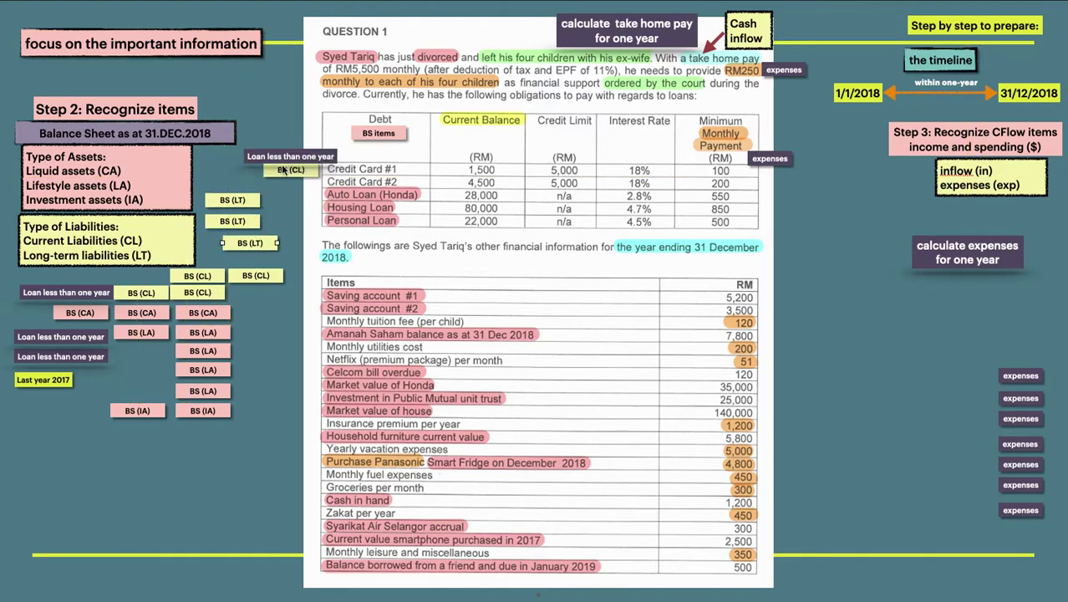
mouse_move(284, 157)
left_mouse_down()
mouse_move(247, 161)
mouse_move(297, 166)
mouse_move(279, 153)
left_mouse_up()
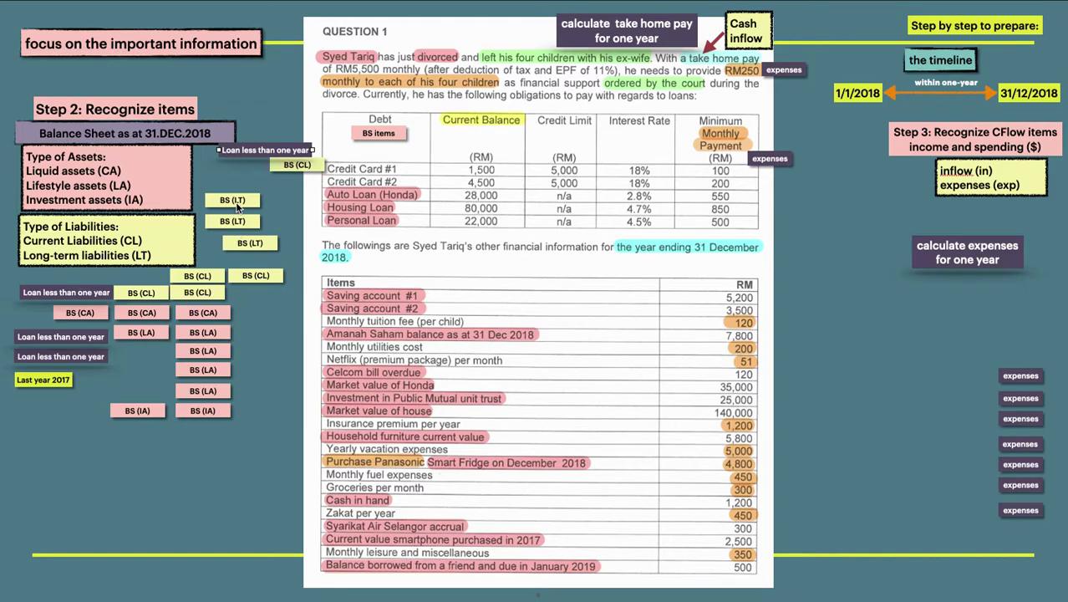
left_click_drag(237, 208, 237, 213)
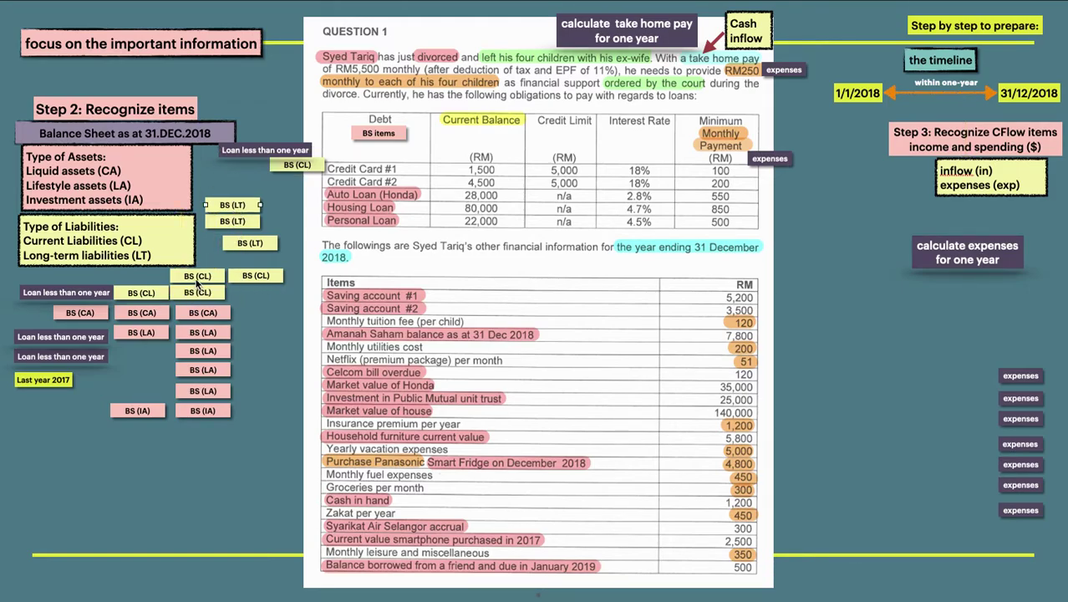
left_click_drag(197, 282, 294, 181)
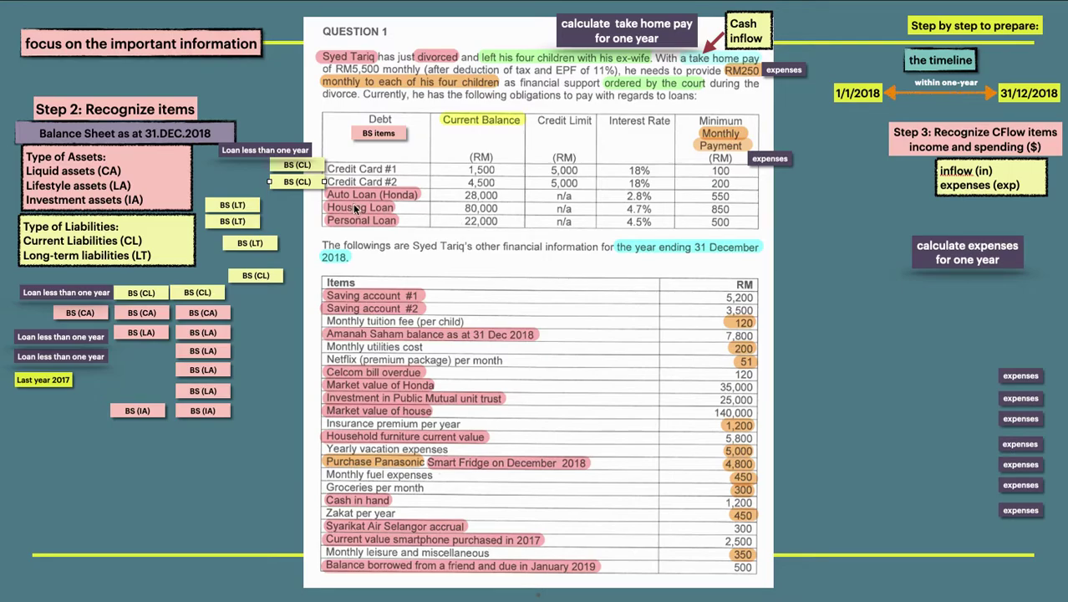
left_click_drag(231, 207, 522, 195)
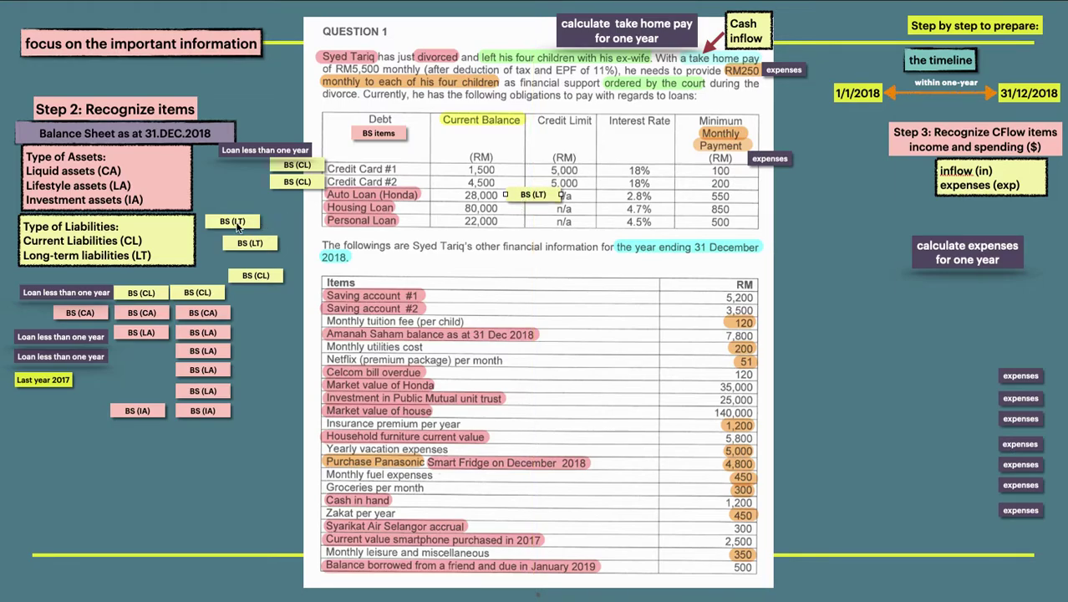
- Tag the Housing and Personal Loan rows 'BS (LT)' and place 'BS (CA)' beside Saving account #1
left_click_drag(237, 225, 538, 215)
left_click_drag(246, 249, 525, 234)
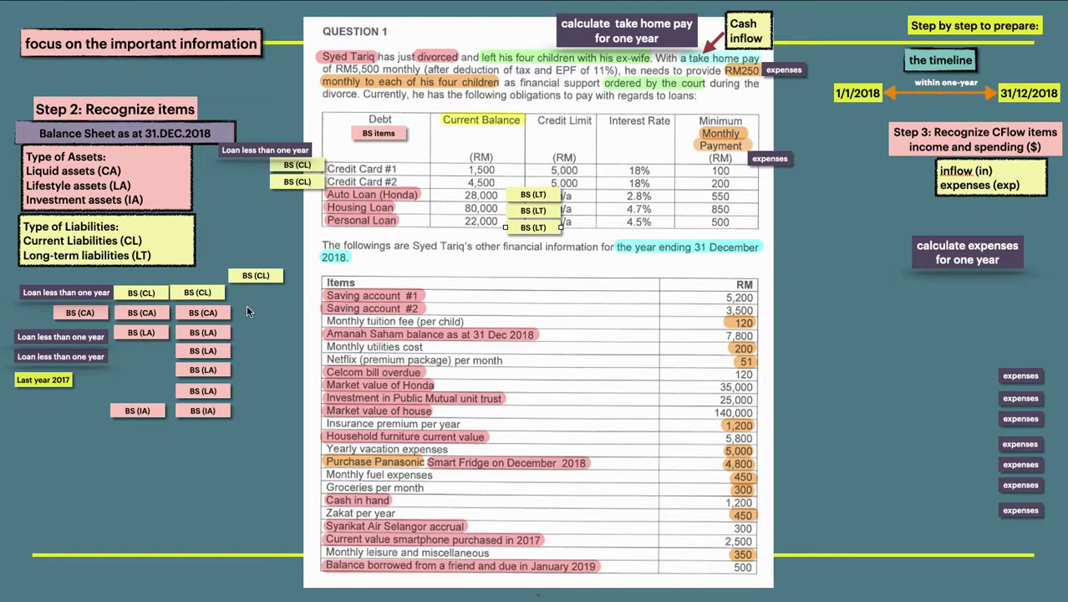
left_click_drag(204, 316, 285, 302)
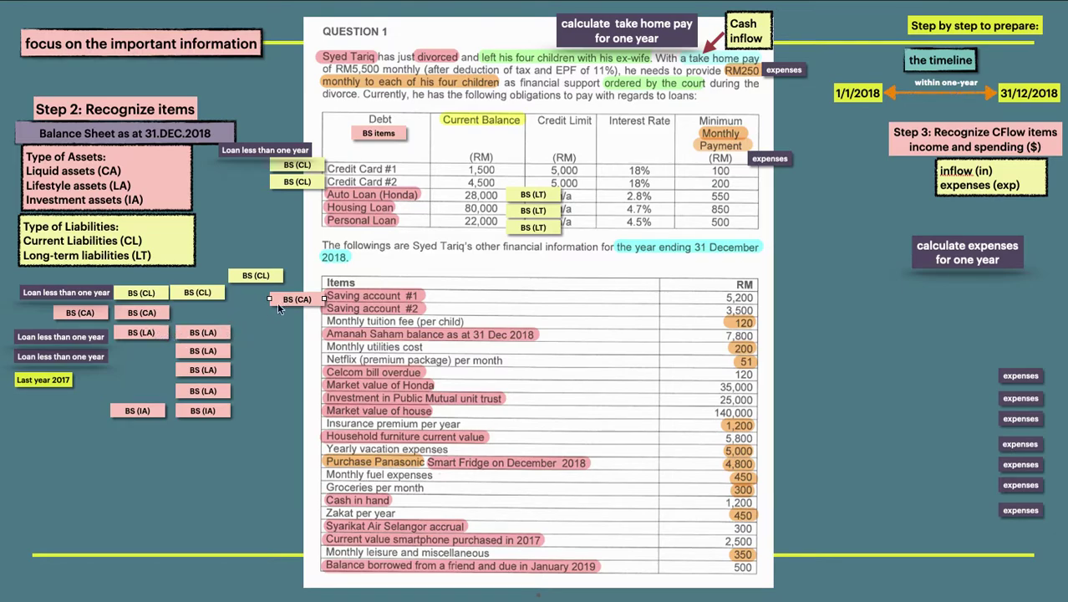
- Tag Saving account #2 'BS (CA)', and the 120 tuition fee and 200 utilities as 'expenses'
left_click_drag(294, 306, 295, 303)
left_click_drag(139, 321, 295, 318)
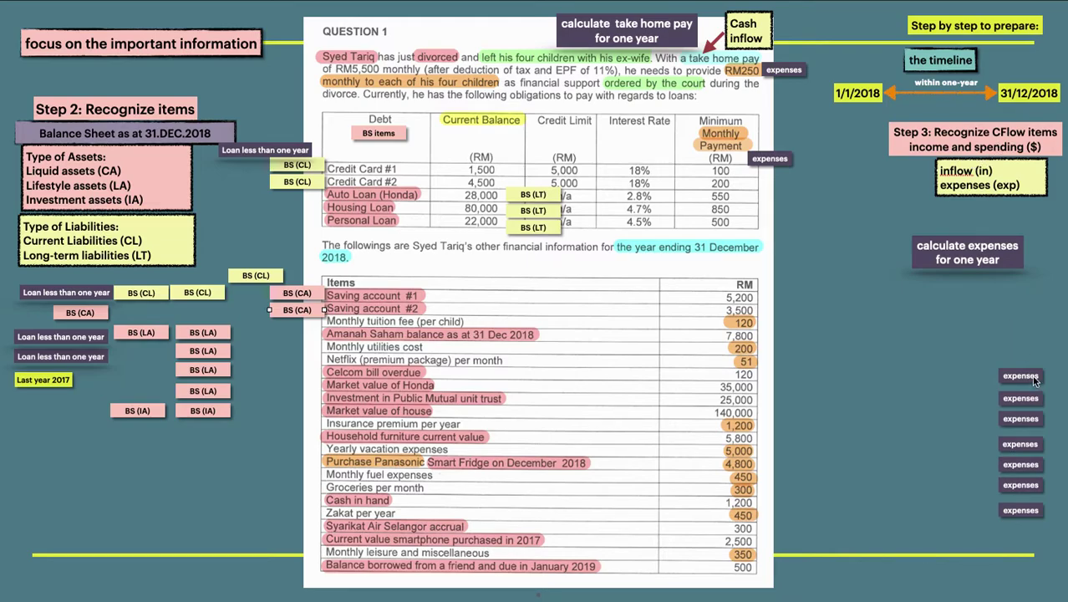
left_click_drag(1035, 380, 786, 323)
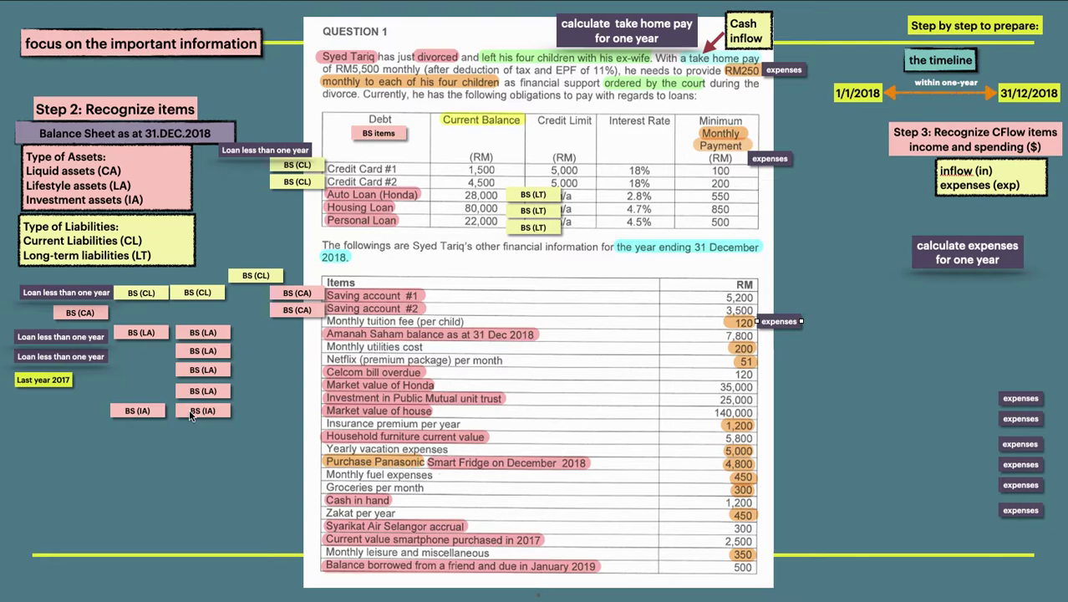
left_click_drag(189, 409, 291, 339)
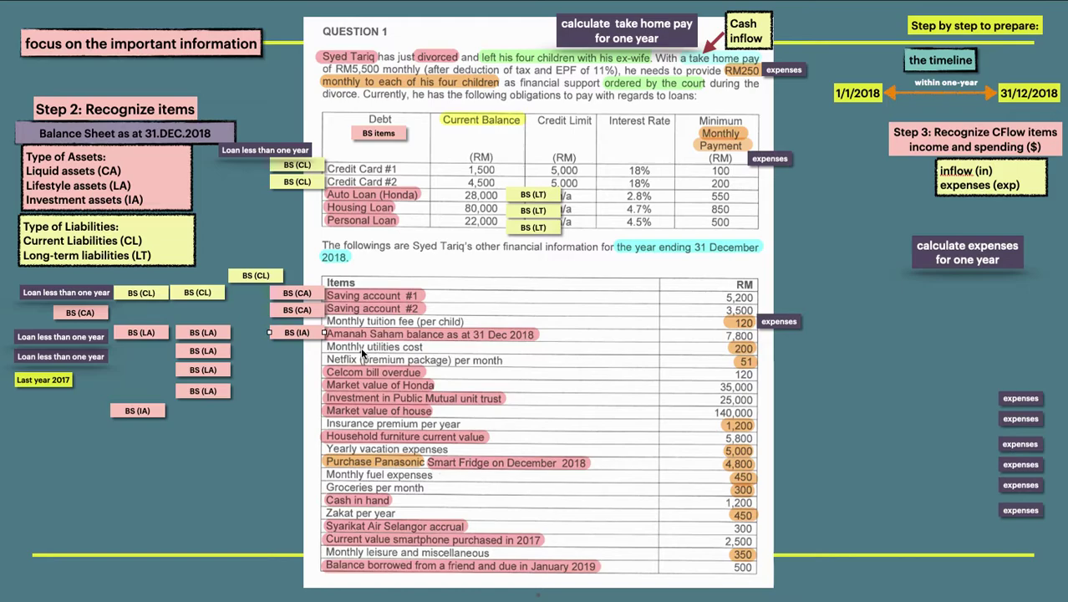
left_click(291, 337)
left_click(1012, 398)
left_click_drag(1012, 399, 792, 351)
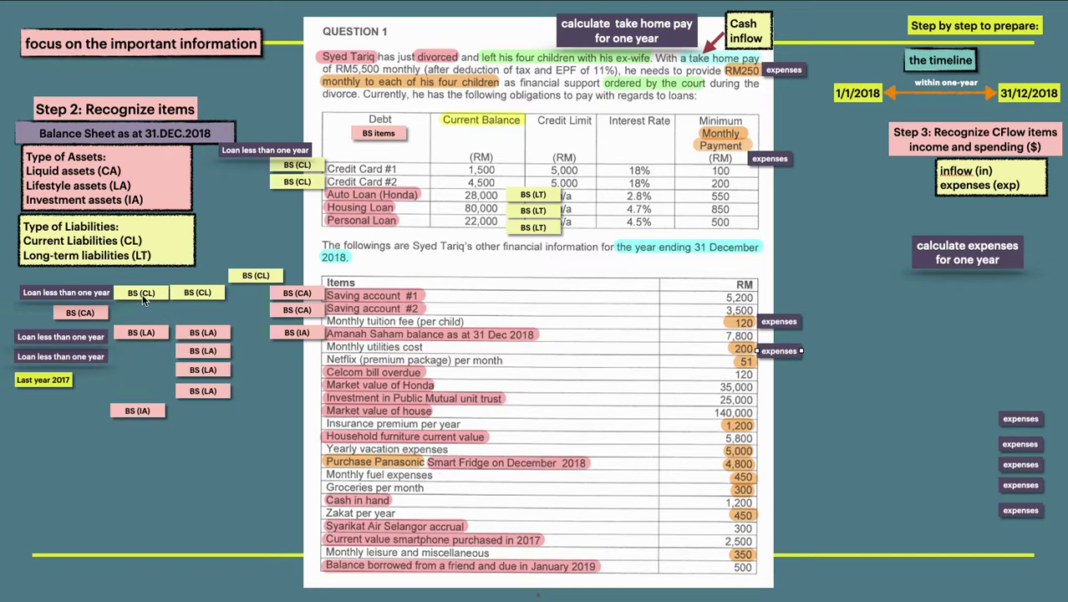
- Tag Celcom bill 'BS (CL)'/'Loan less than one year', Honda and house 'BS (LA)', Public Mutual 'BS (IA)'
left_click_drag(143, 300, 300, 381)
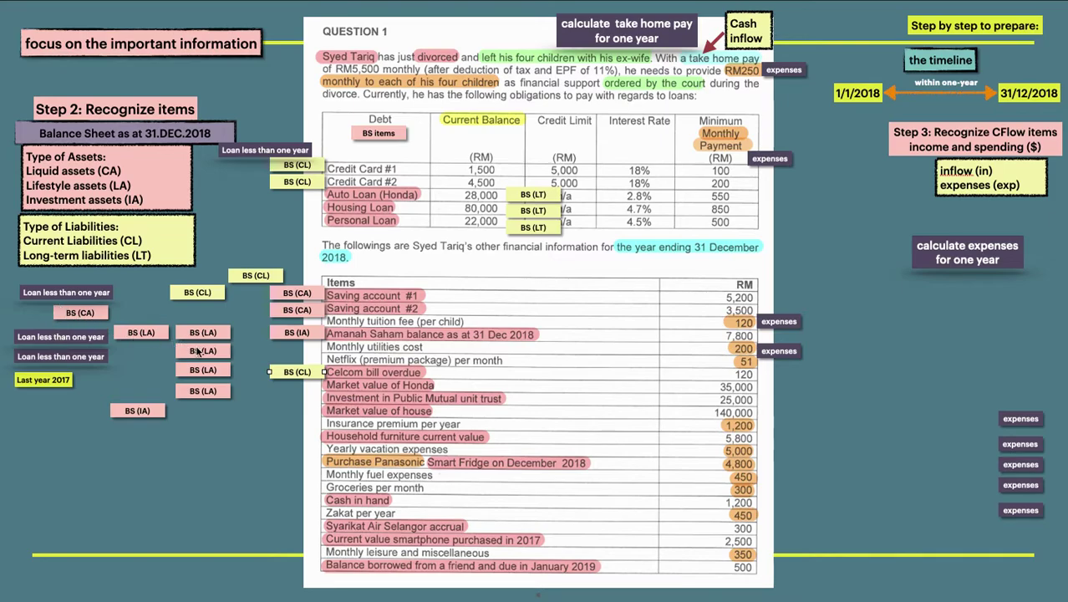
left_click_drag(204, 355, 129, 390)
left_click_drag(49, 293, 209, 374)
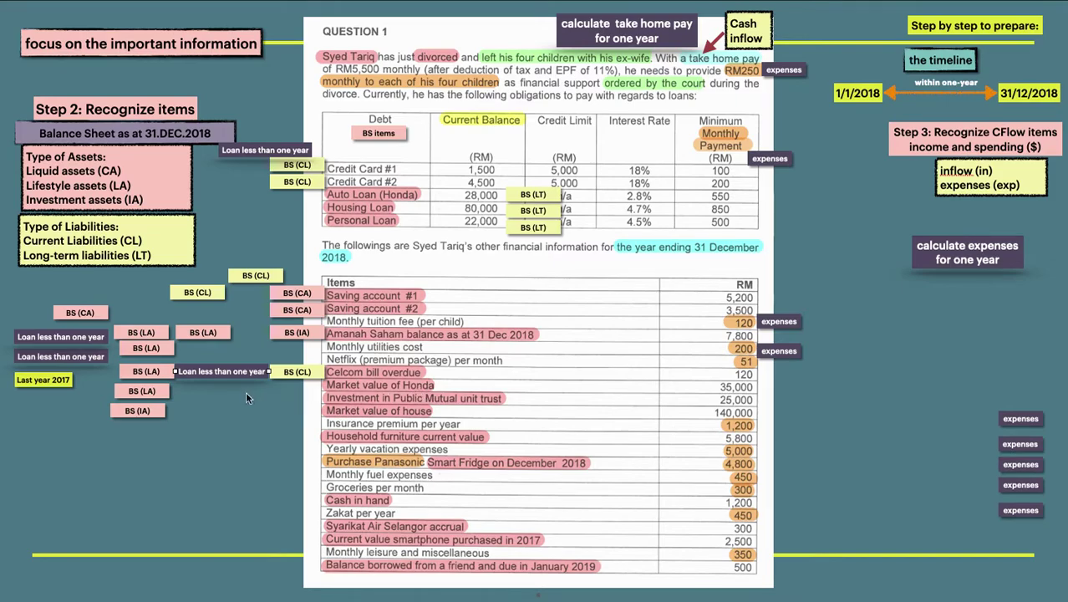
left_click_drag(152, 376, 281, 387)
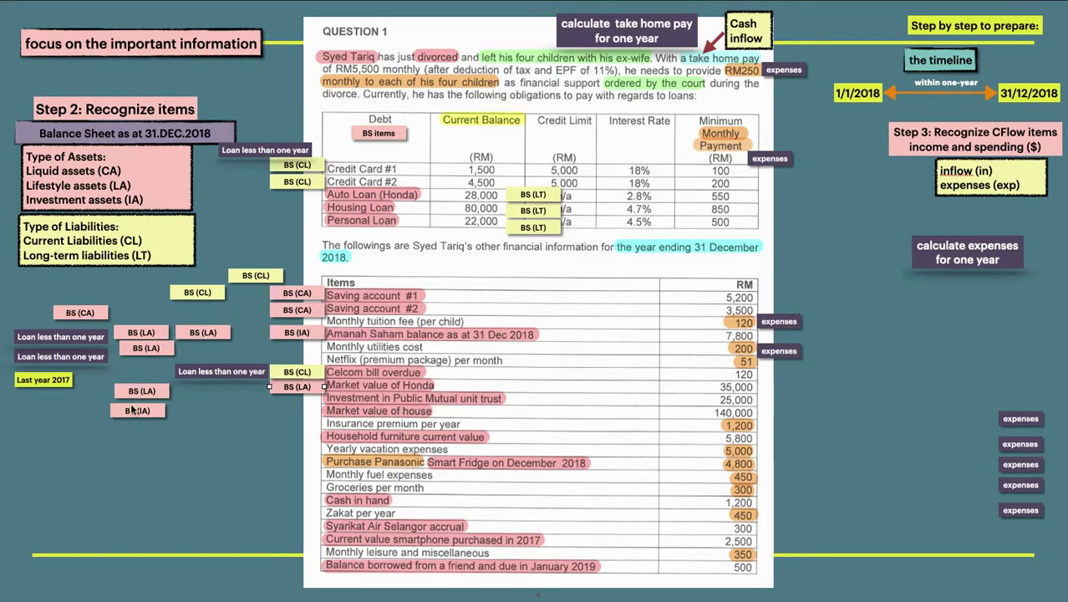
left_click_drag(131, 409, 294, 403)
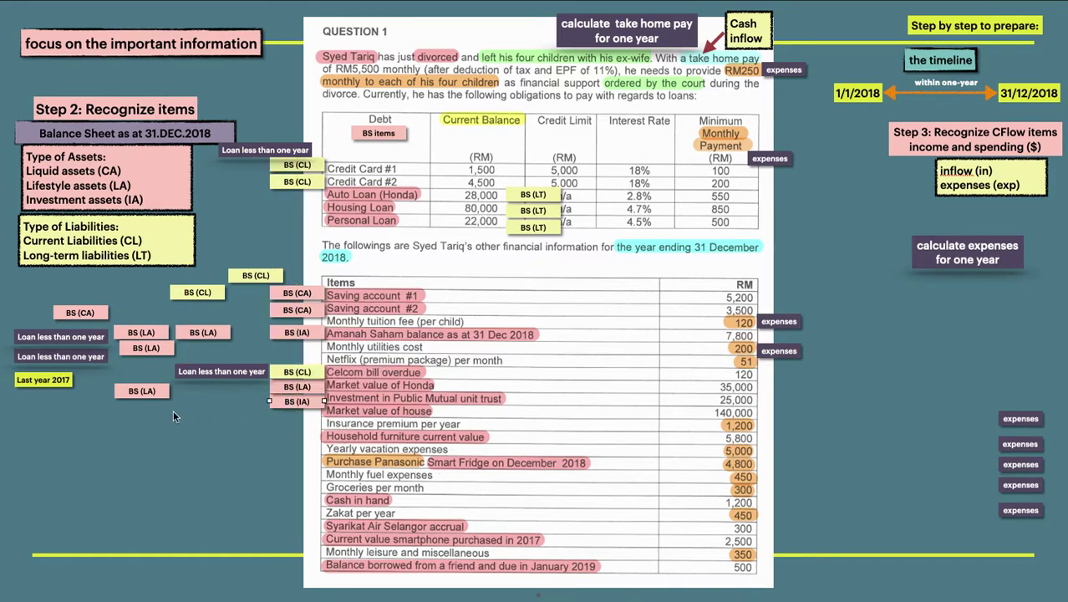
left_click_drag(140, 395, 293, 416)
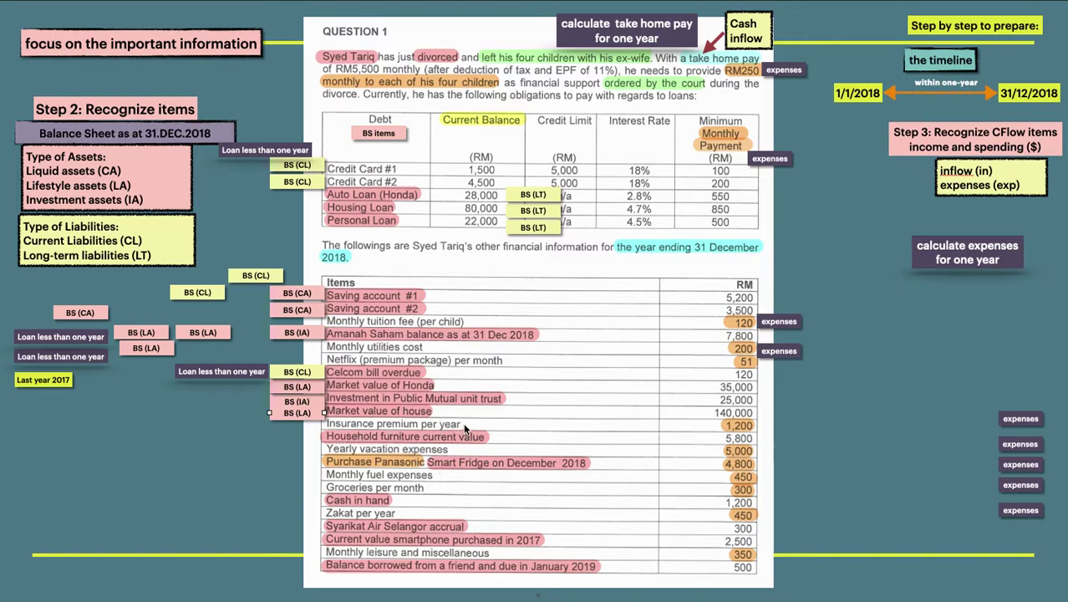
- Tag the 1,200 insurance premium and 5,000 vacation 'expenses', and Household furniture 'BS (LA)'
left_click_drag(1036, 420, 794, 425)
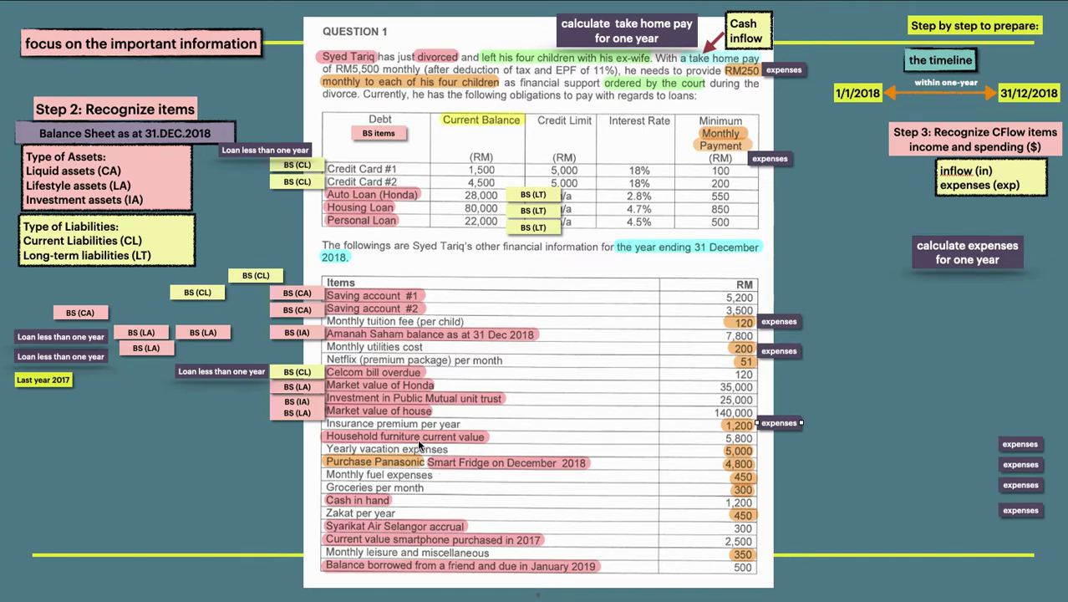
left_click_drag(143, 354, 289, 438)
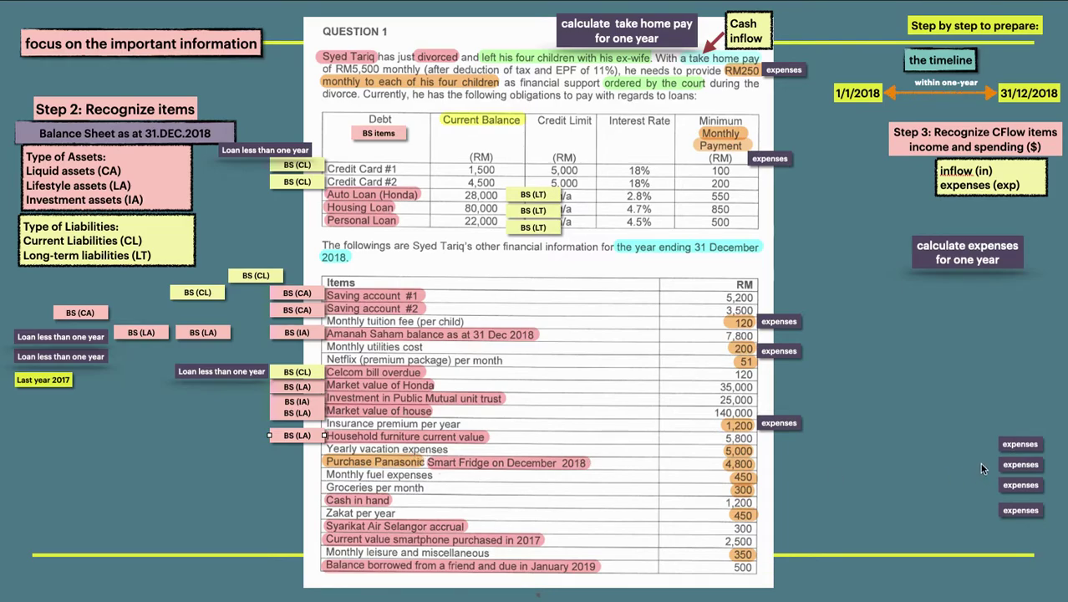
left_click_drag(1022, 451, 777, 451)
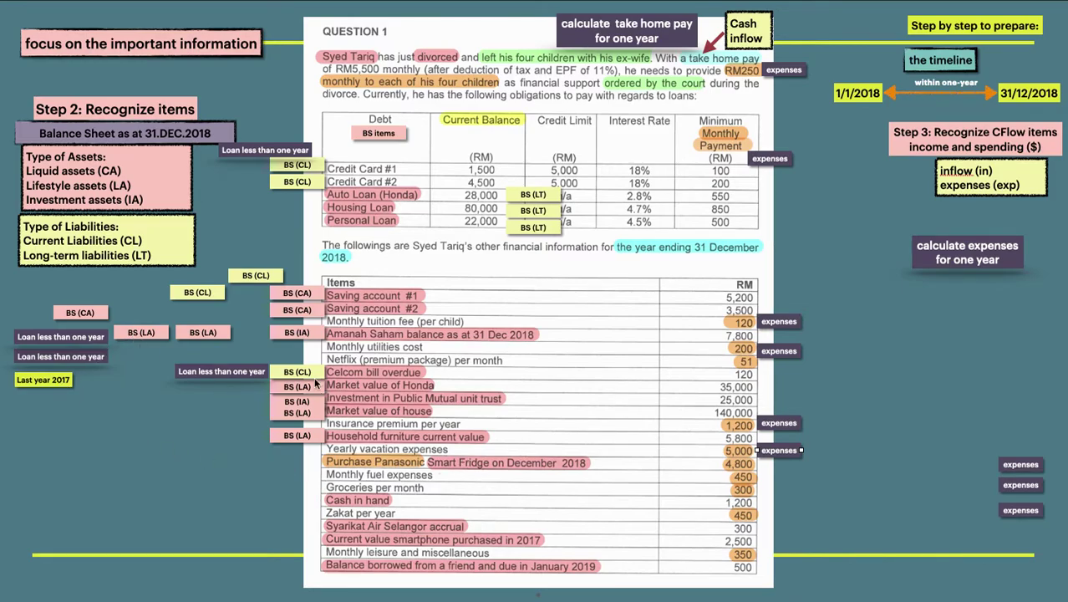
- Tag the 4,800 Smart Fridge 'expenses' and 'BS (LA)', and the 300 groceries 'expenses'
left_click_drag(1023, 468, 780, 467)
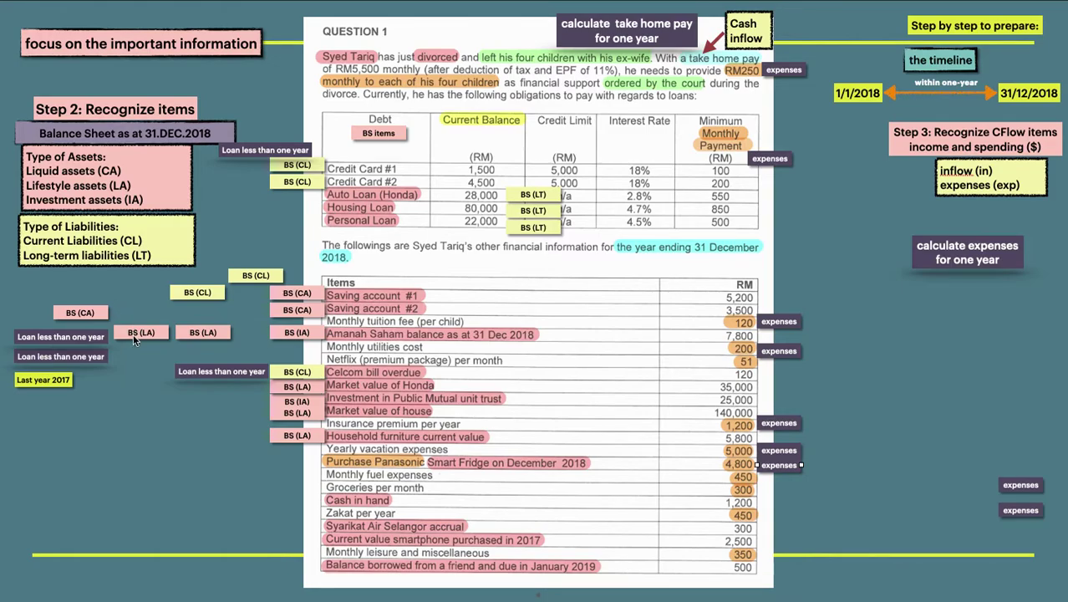
left_click_drag(136, 336, 286, 467)
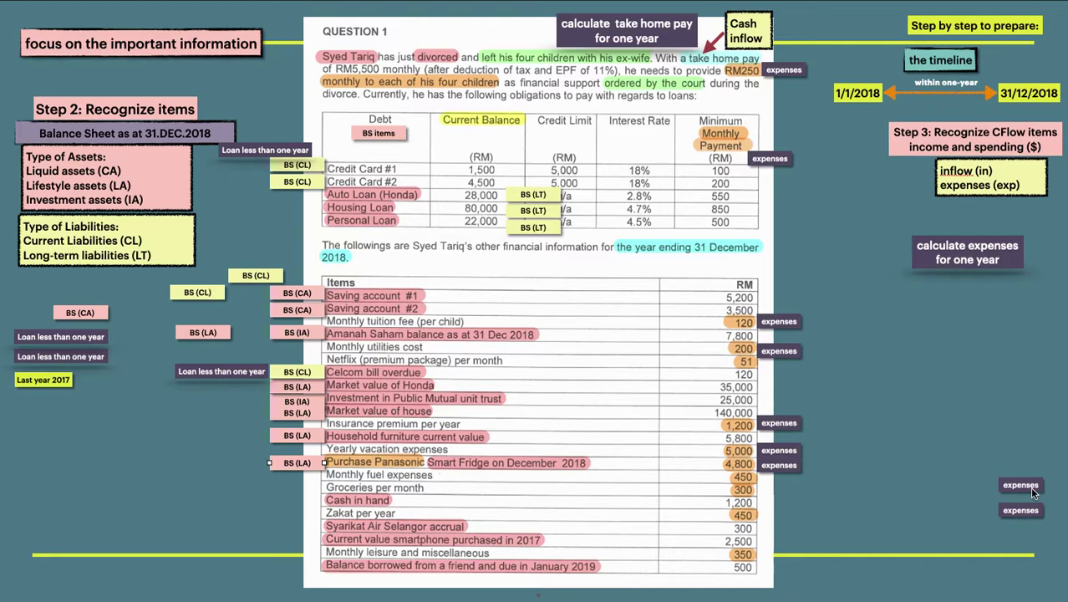
left_click_drag(1033, 493, 790, 488)
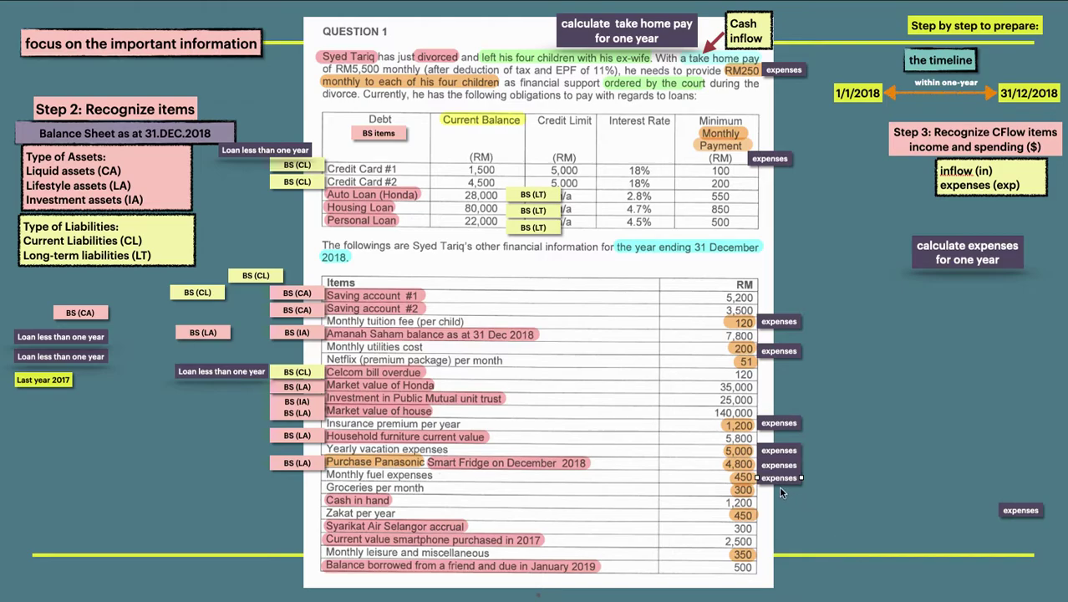
left_click_drag(776, 477, 775, 493)
- Tag Cash in hand 'BS (CA)', 450 Zakat 'expenses', and Syarikat Air Selangor 'BS (CL)', 'Loan less than one year'
left_click_drag(87, 315, 299, 497)
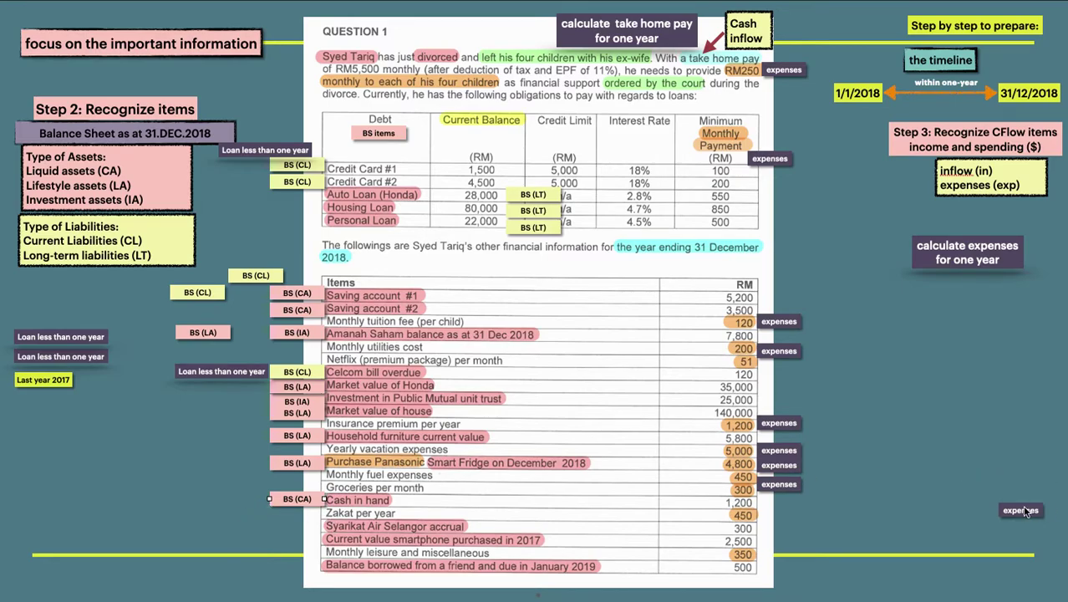
left_click_drag(1026, 511, 782, 513)
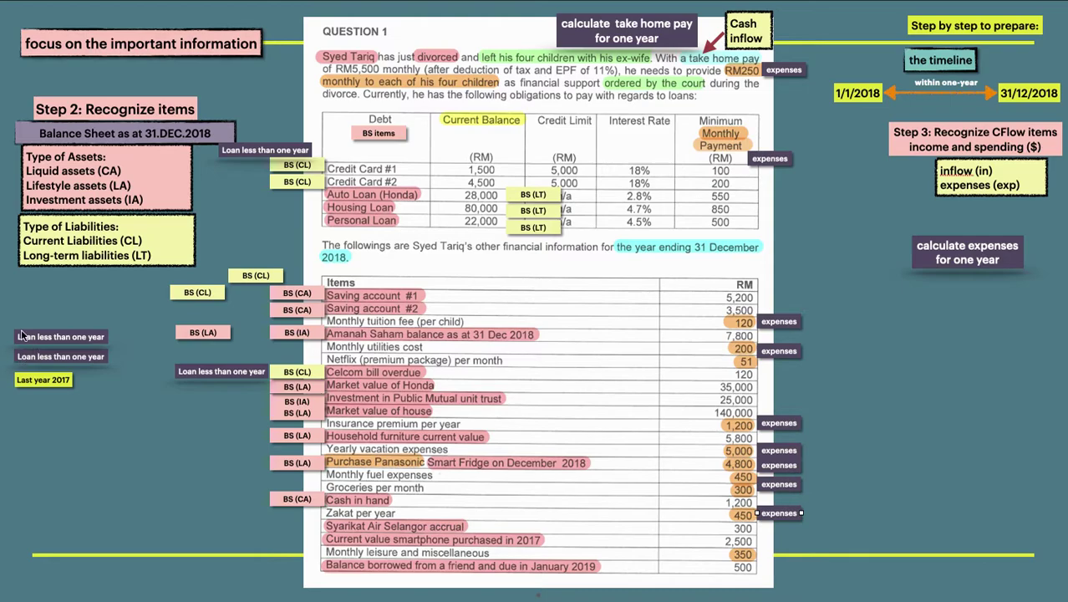
left_click(48, 340)
left_click_drag(244, 276, 291, 526)
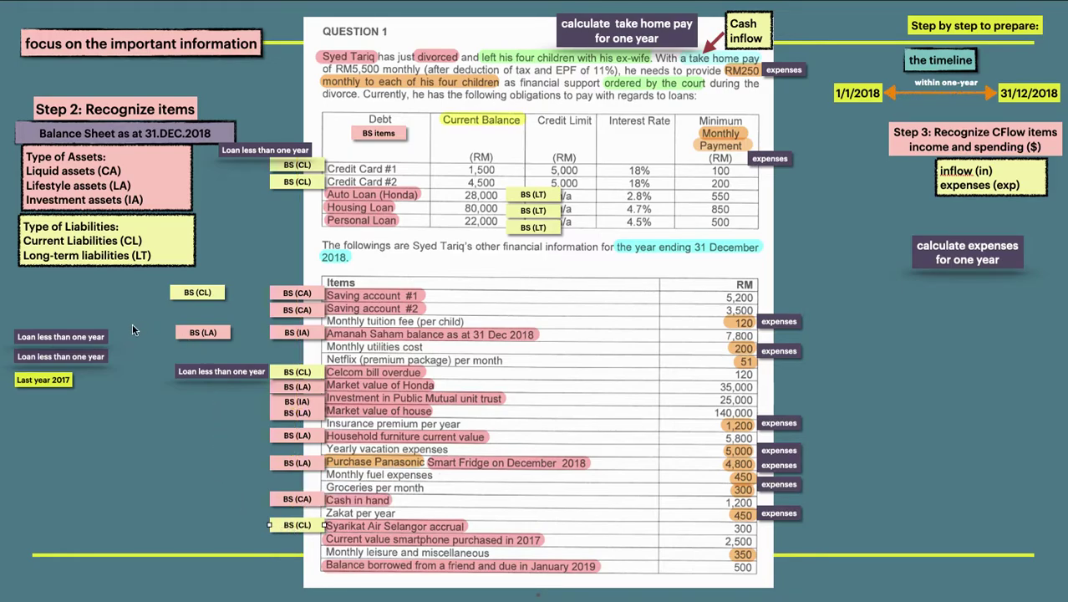
left_click_drag(57, 337, 218, 528)
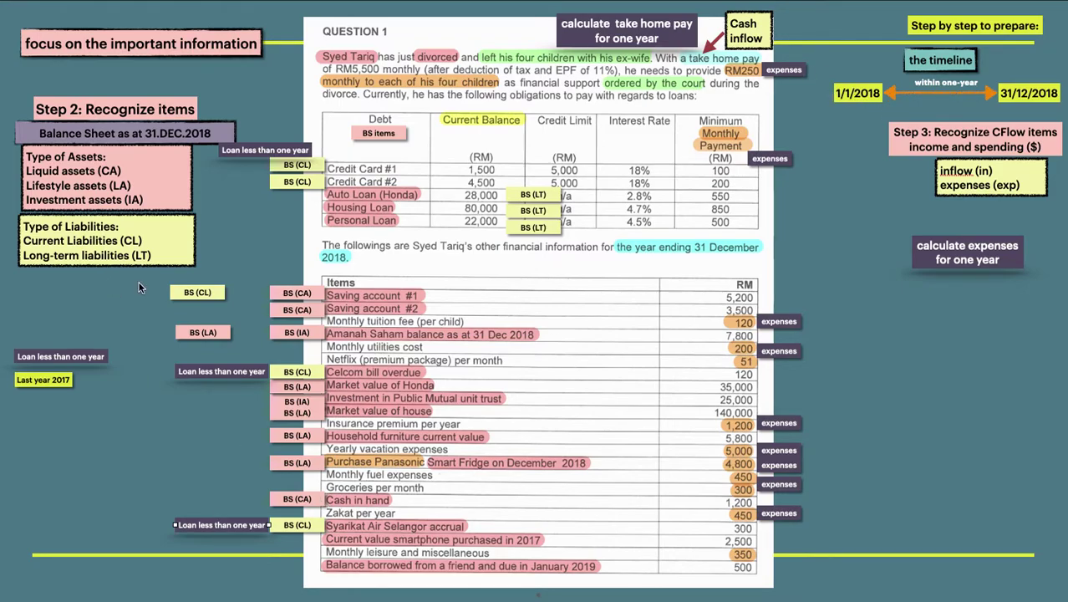
- Tag the smartphone 'BS (LA)' with 'Last year 2017', 350 leisure 'expenses', and the friend's loan 'BS (CL)'
left_click_drag(195, 334, 289, 546)
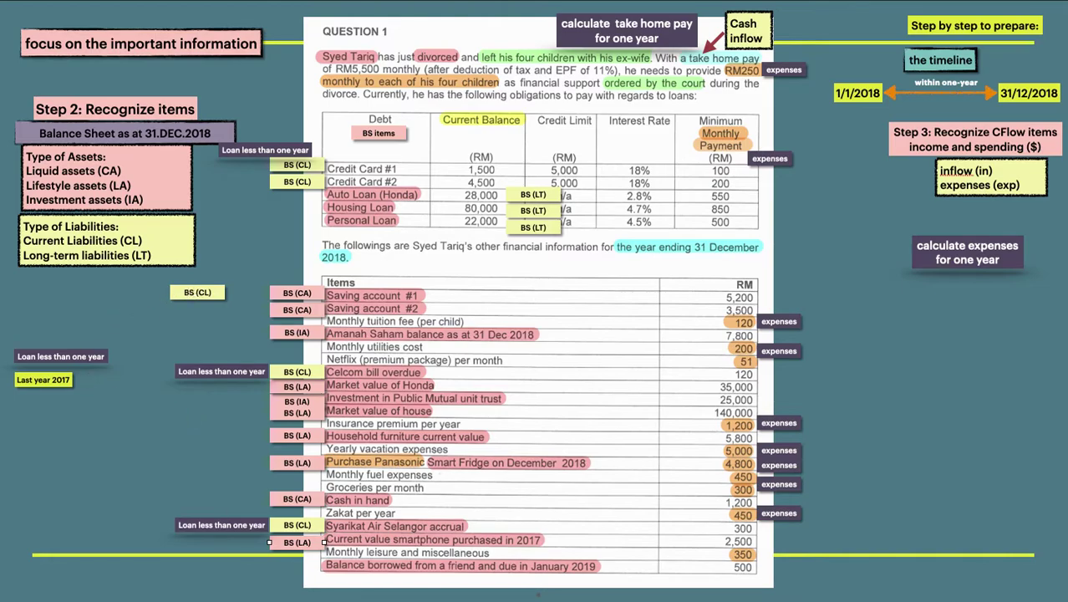
left_click_drag(53, 382, 246, 548)
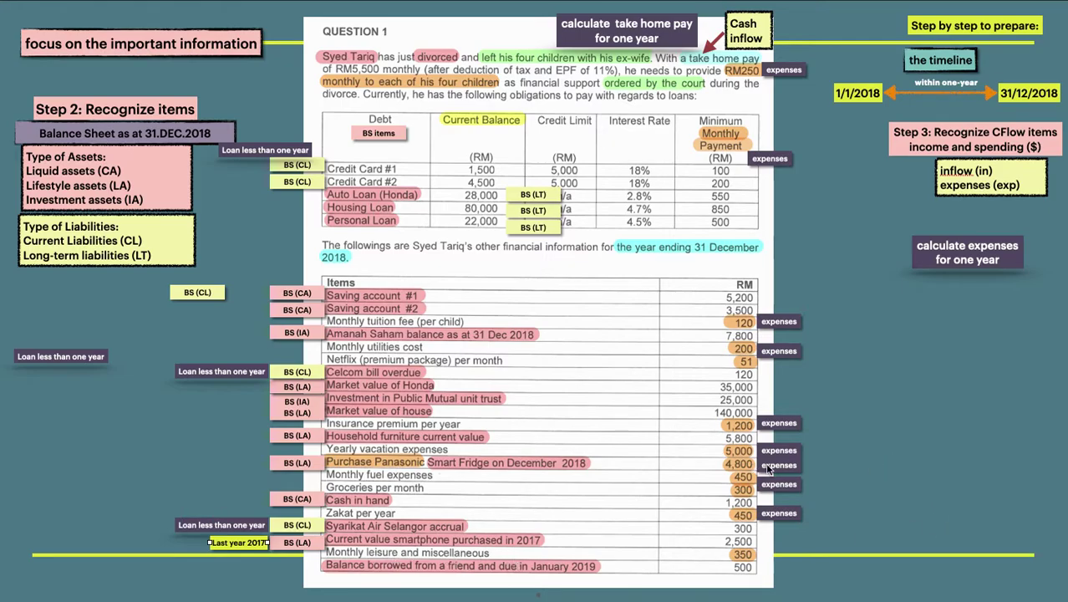
left_click_drag(776, 493, 765, 557)
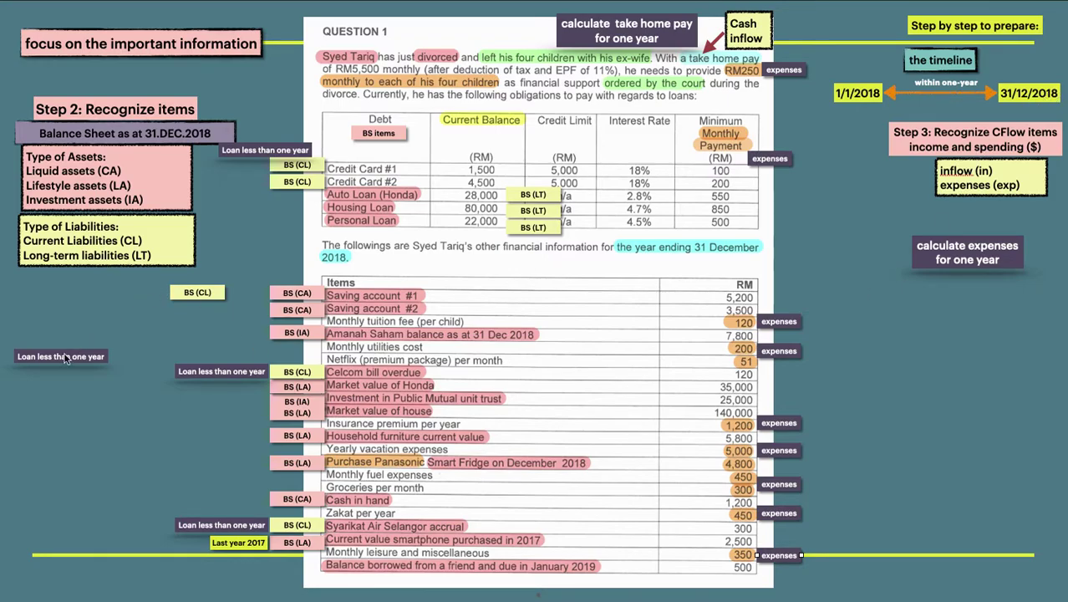
left_click_drag(55, 357, 214, 572)
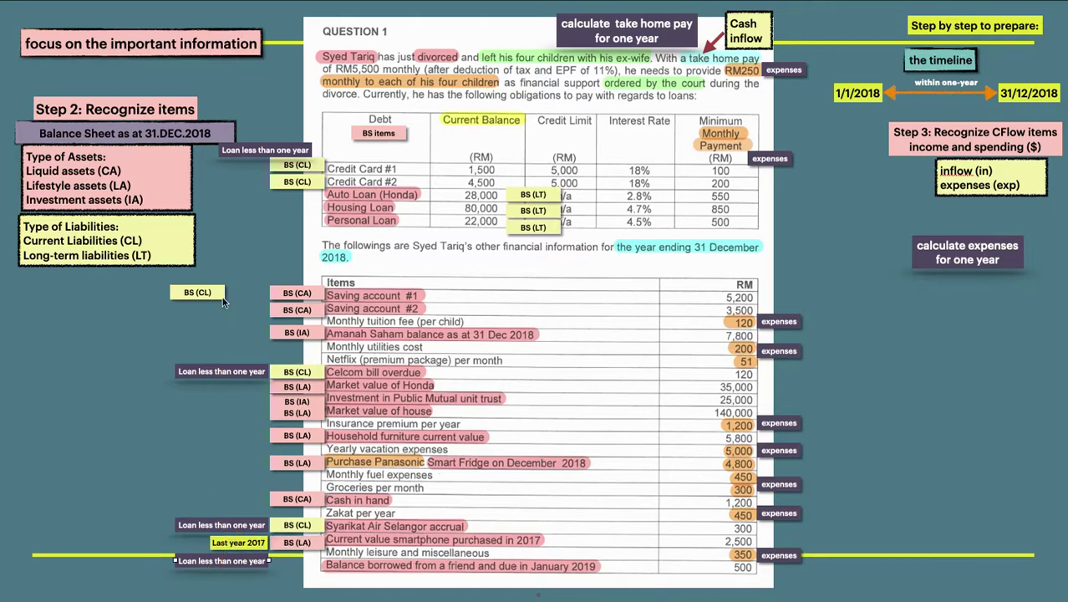
left_click_drag(208, 301, 296, 564)
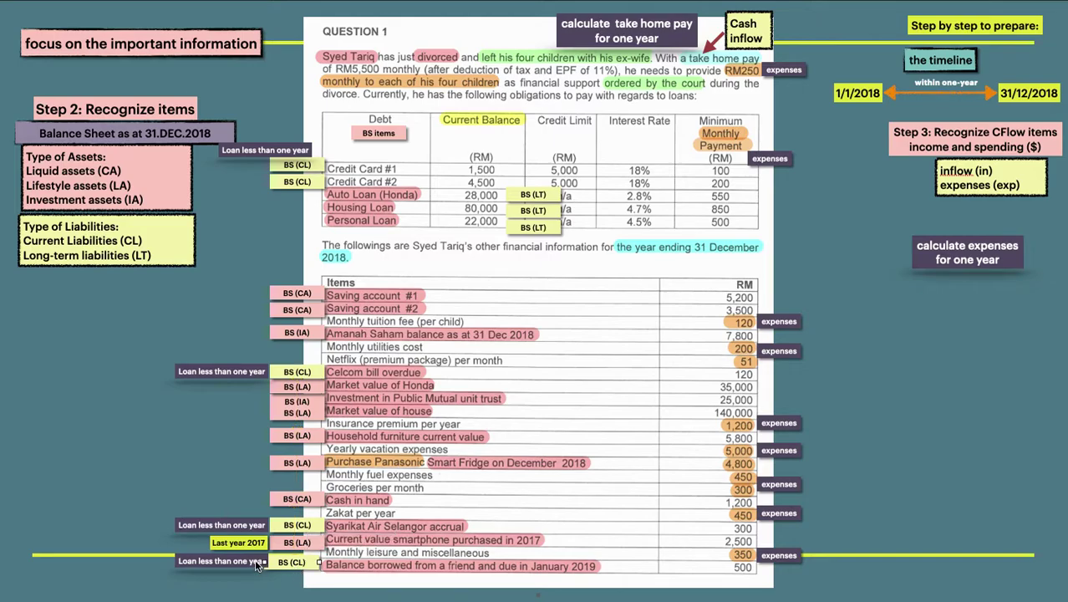